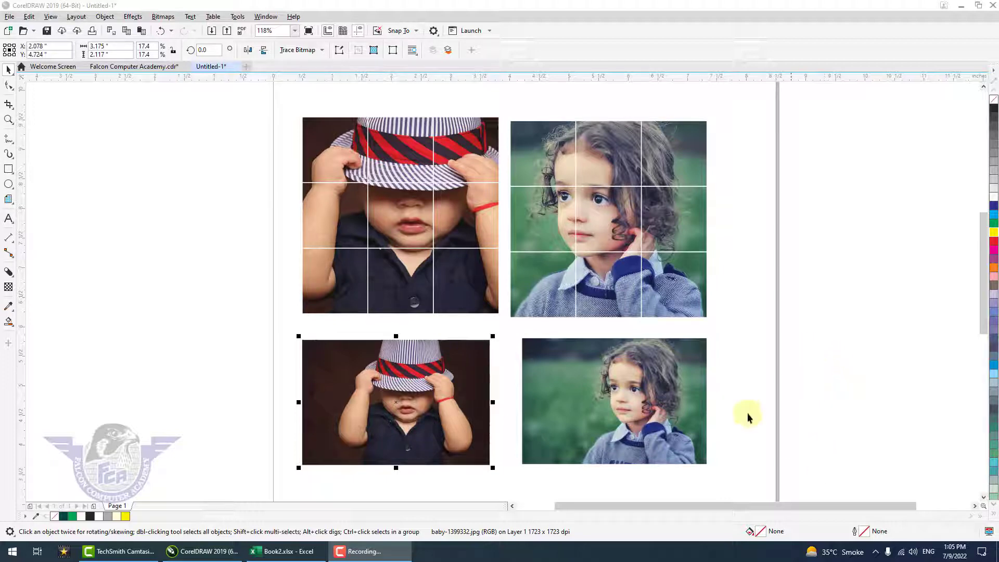
# - Pull the top three, centre and middle-row end tiles of the gridded girl photo apart to show they are separate pieces
pyautogui.click(690, 367)
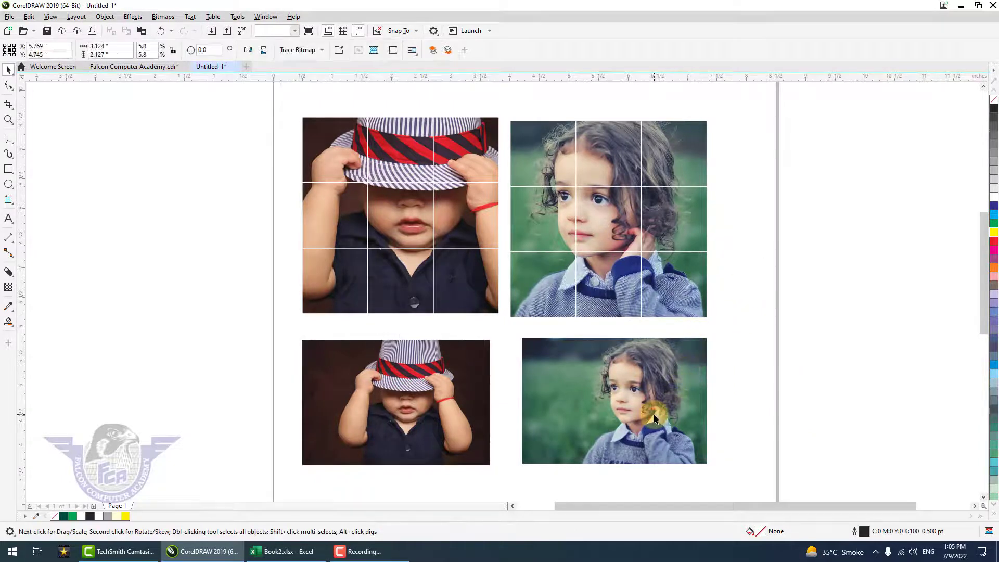
pyautogui.click(689, 363)
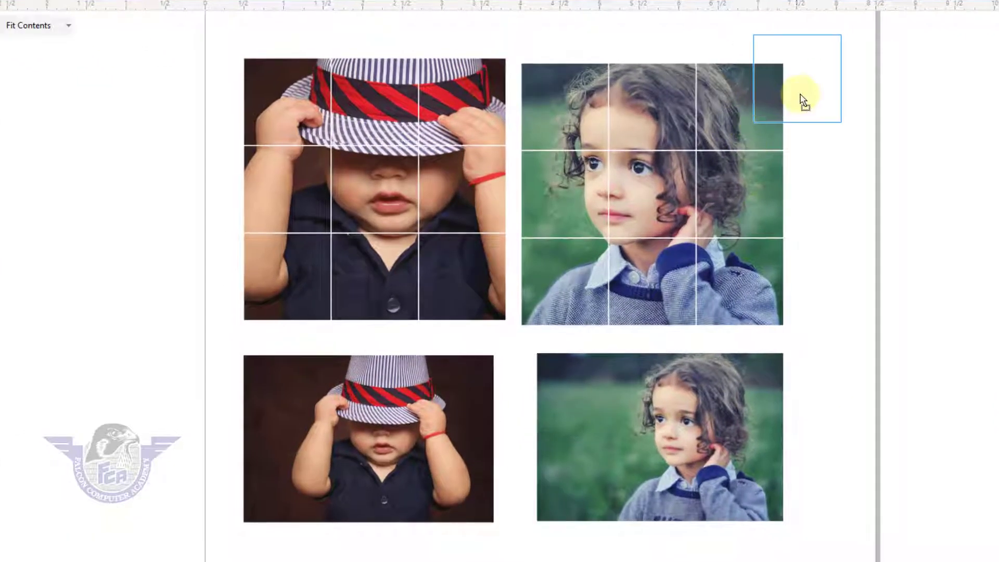
pyautogui.moveTo(803, 102); pyautogui.dragTo(810, 99)
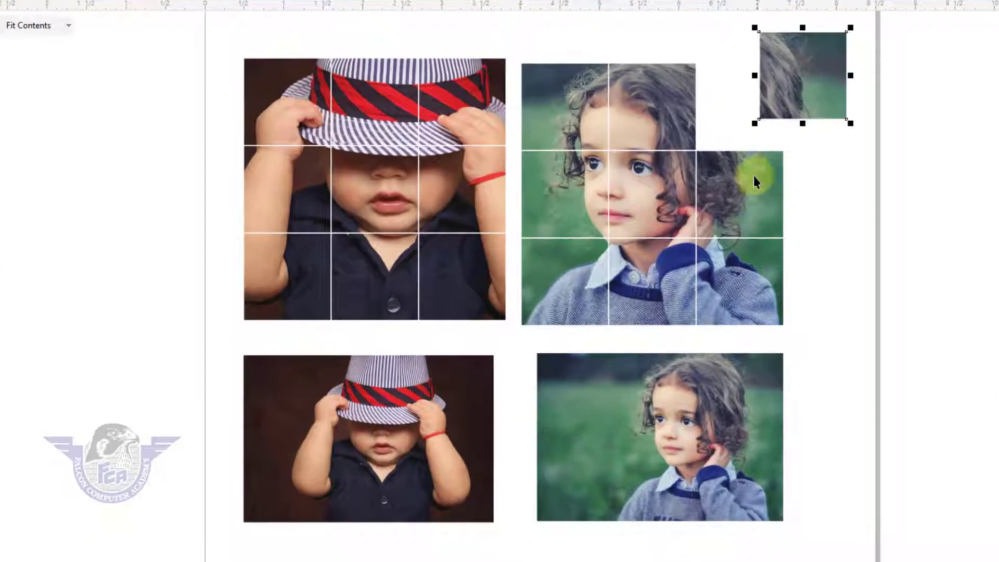
pyautogui.moveTo(753, 175); pyautogui.dragTo(856, 173)
pyautogui.moveTo(651, 107); pyautogui.dragTo(678, 60)
pyautogui.moveTo(657, 163); pyautogui.dragTo(705, 143)
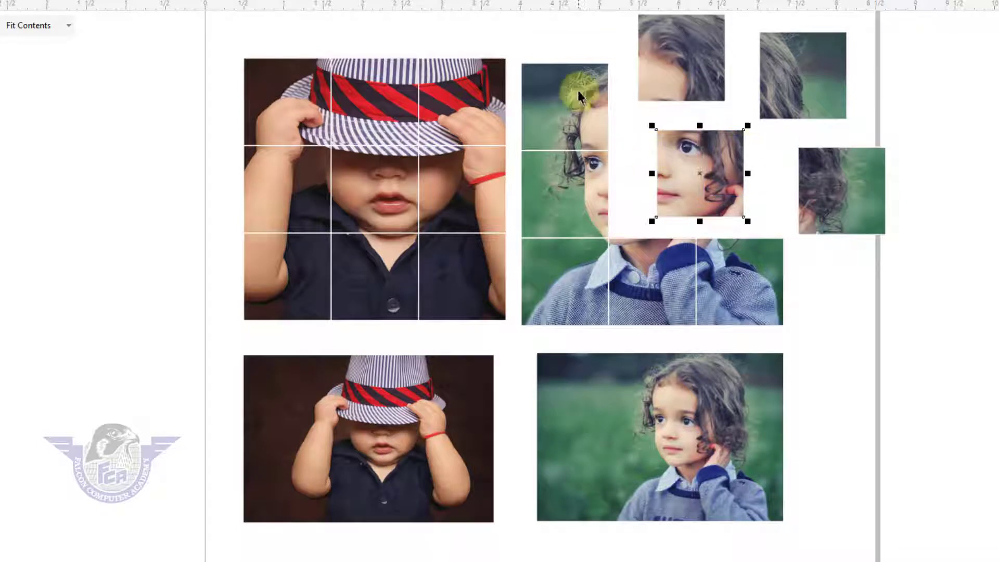
pyautogui.moveTo(578, 89); pyautogui.dragTo(583, 61)
# - Pull the top three, centre and middle-row outer tiles of the gridded photo of the boy with the hat apart
pyautogui.moveTo(579, 84); pyautogui.dragTo(230, 65)
pyautogui.moveTo(344, 97); pyautogui.dragTo(330, 55)
pyautogui.moveTo(458, 104); pyautogui.dragTo(468, 62)
pyautogui.moveTo(298, 165); pyautogui.dragTo(247, 158)
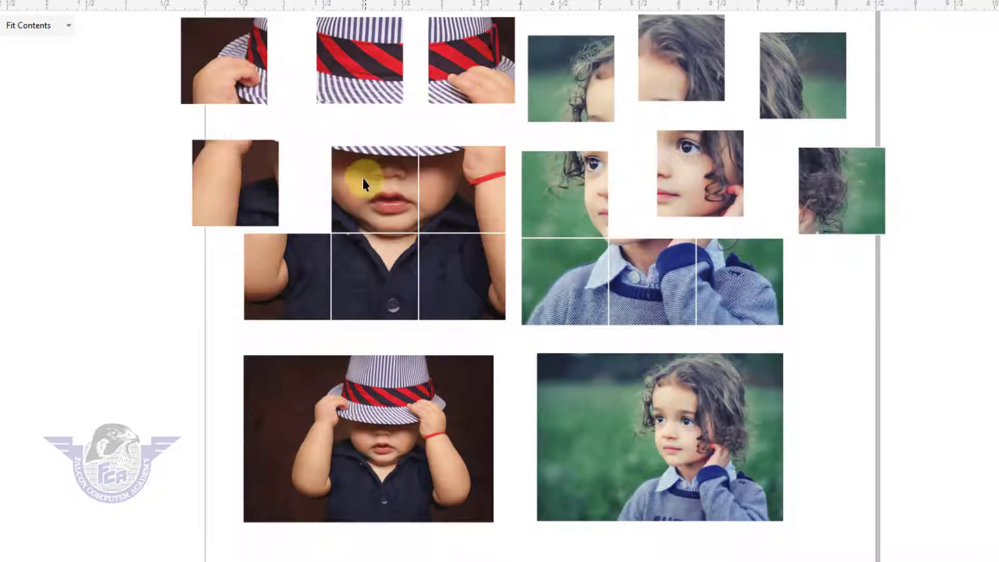
pyautogui.moveTo(363, 179); pyautogui.dragTo(328, 158)
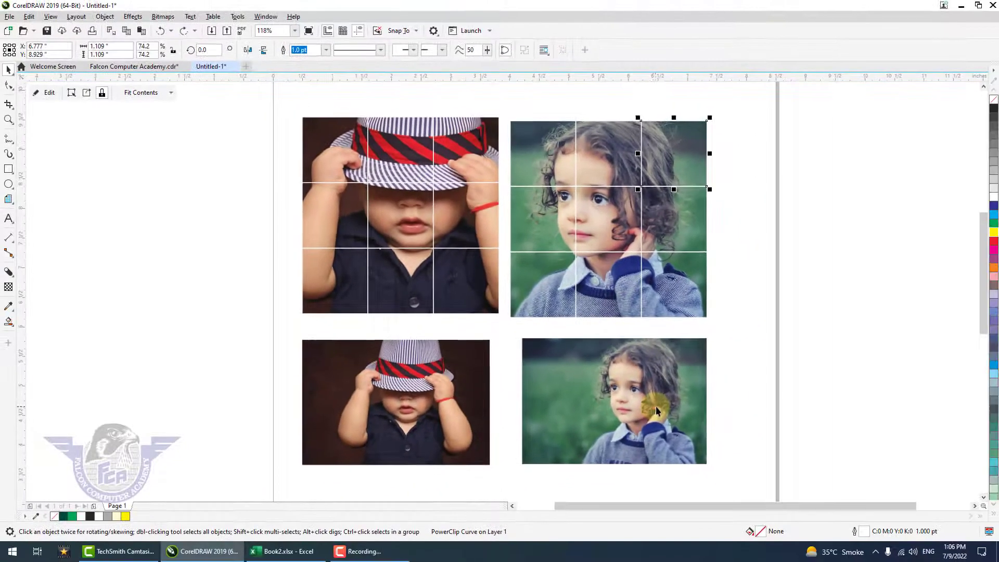
# - Select both finished grid pictures together and move them off the page to clear the drawing area
pyautogui.click(494, 343)
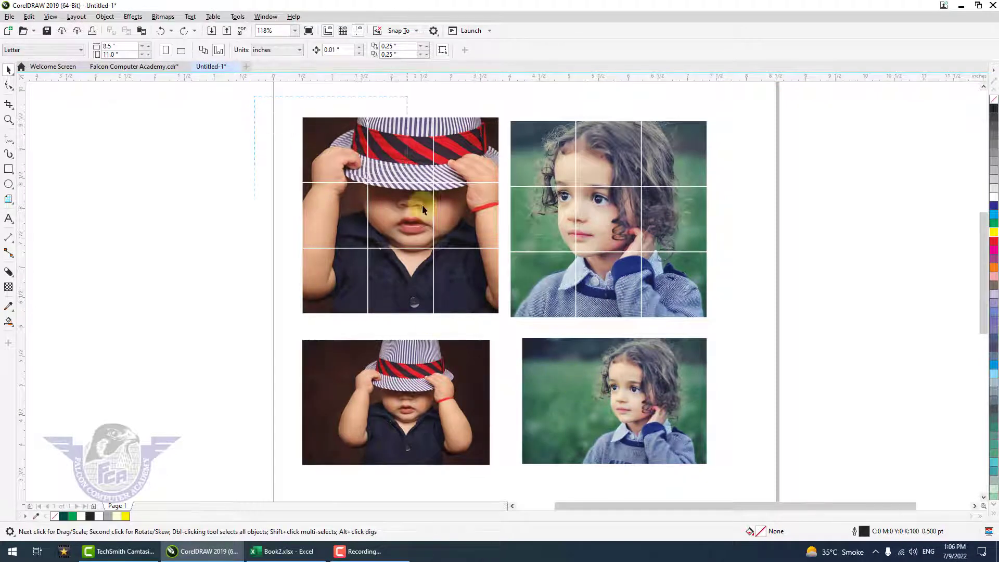
pyautogui.moveTo(721, 102); pyautogui.dragTo(297, 320)
pyautogui.moveTo(450, 236); pyautogui.dragTo(908, 301)
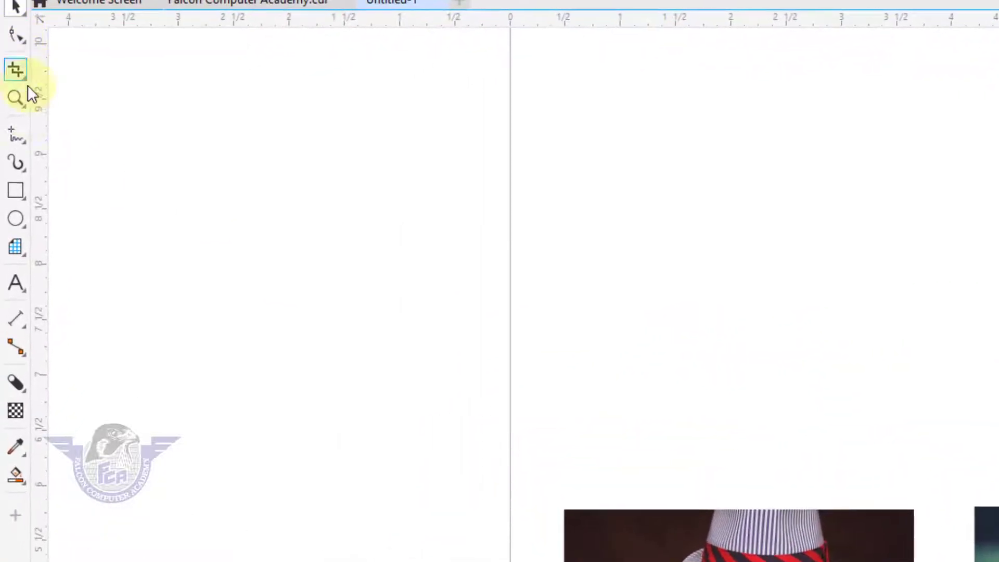
# - Draw a square graph paper grid with 3 columns and 3 rows, about 3.13 inches wide, above the two photos
pyautogui.click(24, 254)
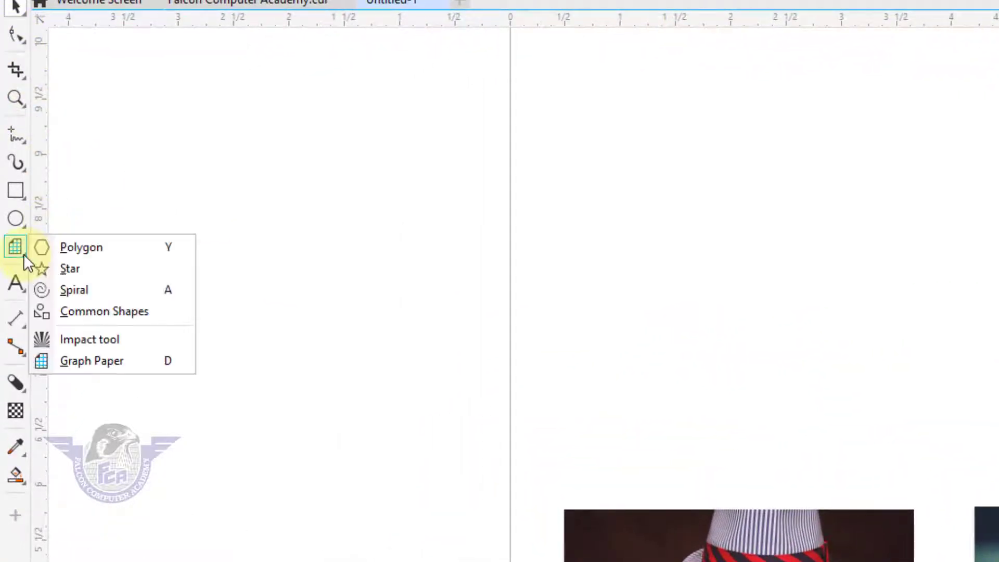
pyautogui.click(103, 364)
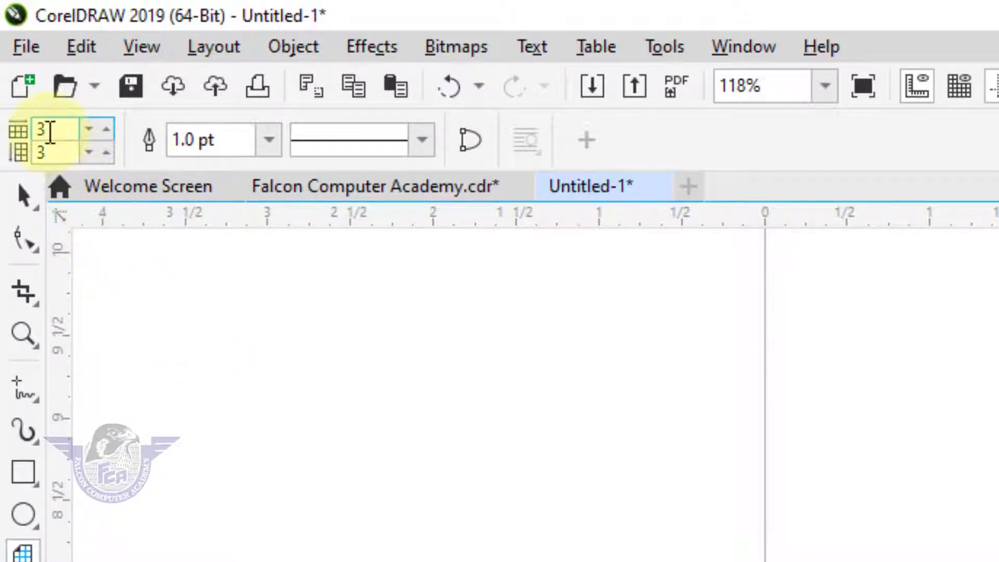
pyautogui.doubleClick(44, 130)
pyautogui.press('Tab')
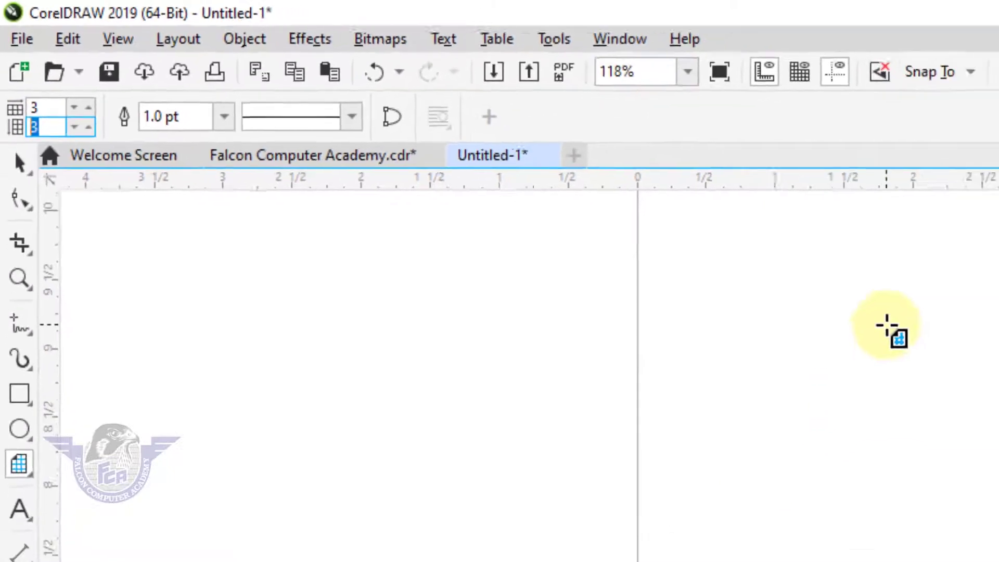
pyautogui.moveTo(909, 271); pyautogui.dragTo(998, 561)
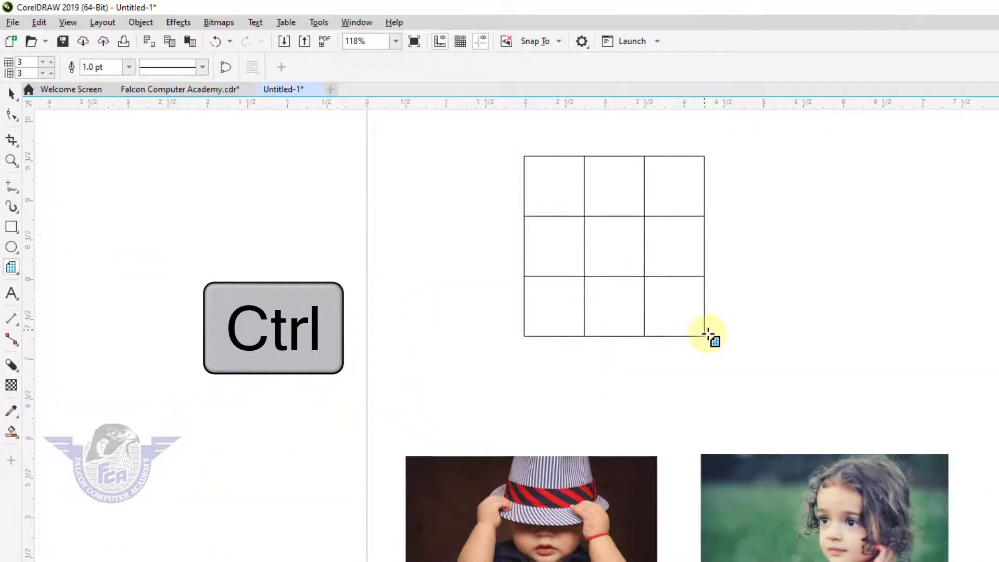
pyautogui.moveTo(707, 335); pyautogui.dragTo(774, 406)
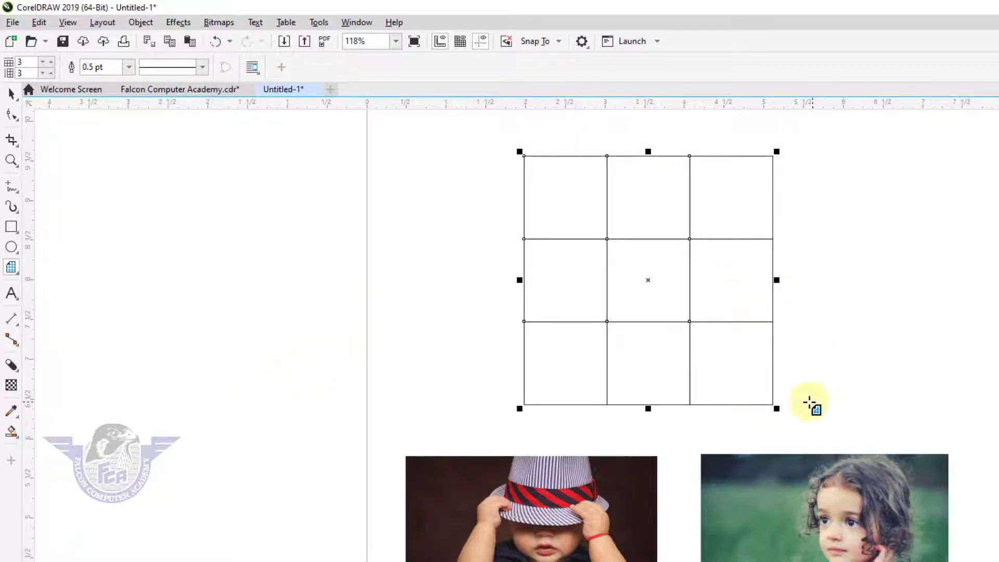
pyautogui.click(12, 94)
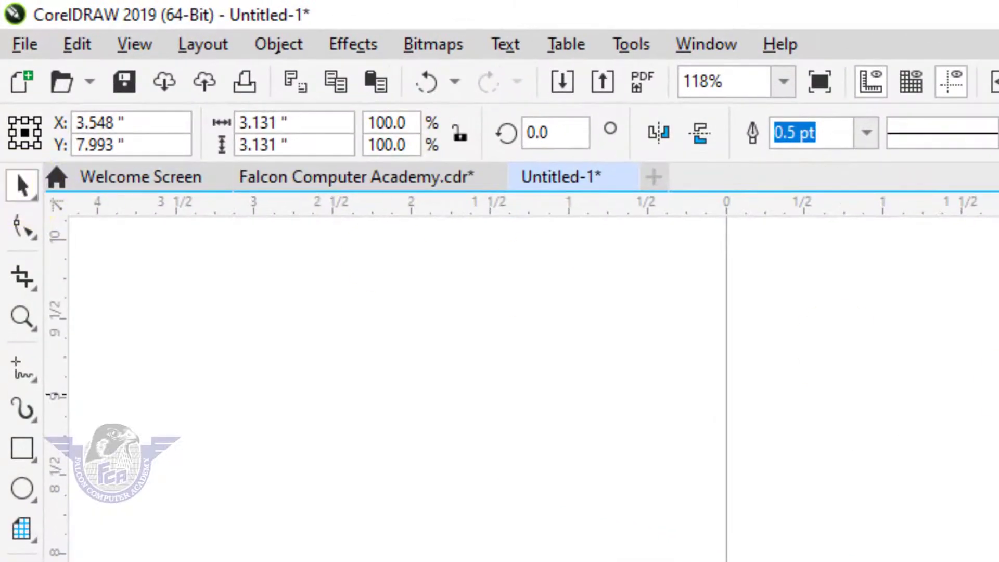
pyautogui.click(737, 287)
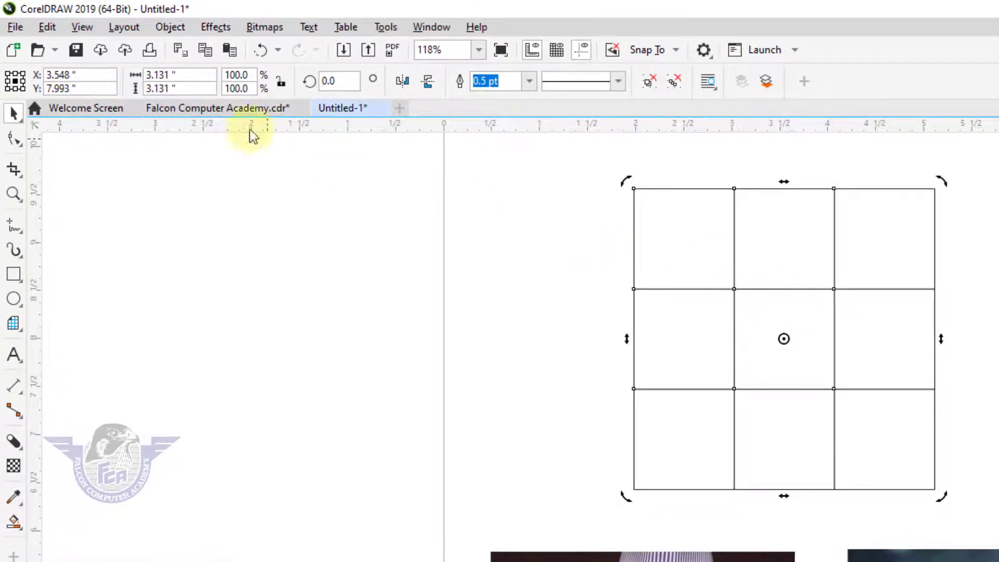
# - Set the grid's width and height to 2 inches
pyautogui.click(187, 74)
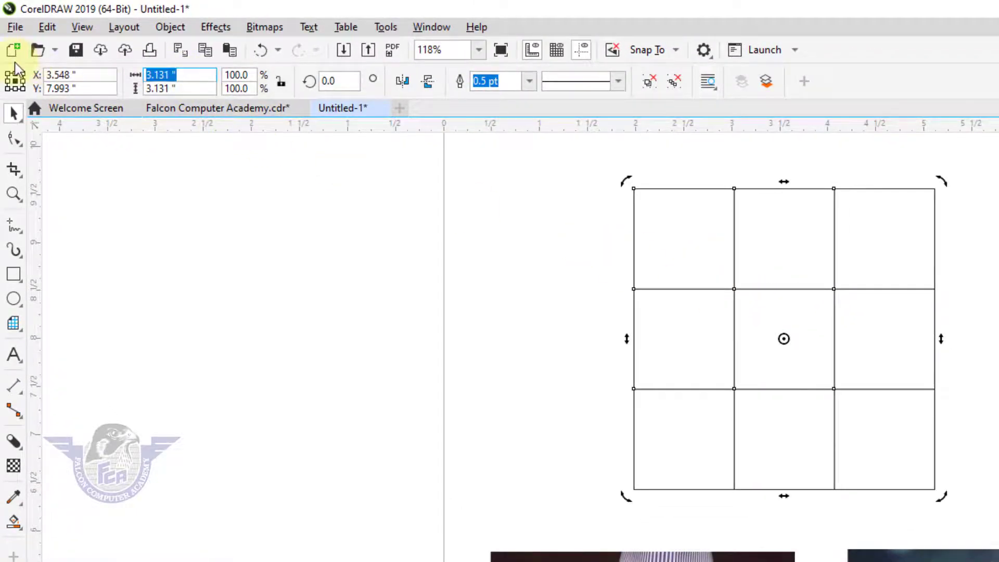
pyautogui.write('2')
pyautogui.press('Tab')
pyautogui.write('2')
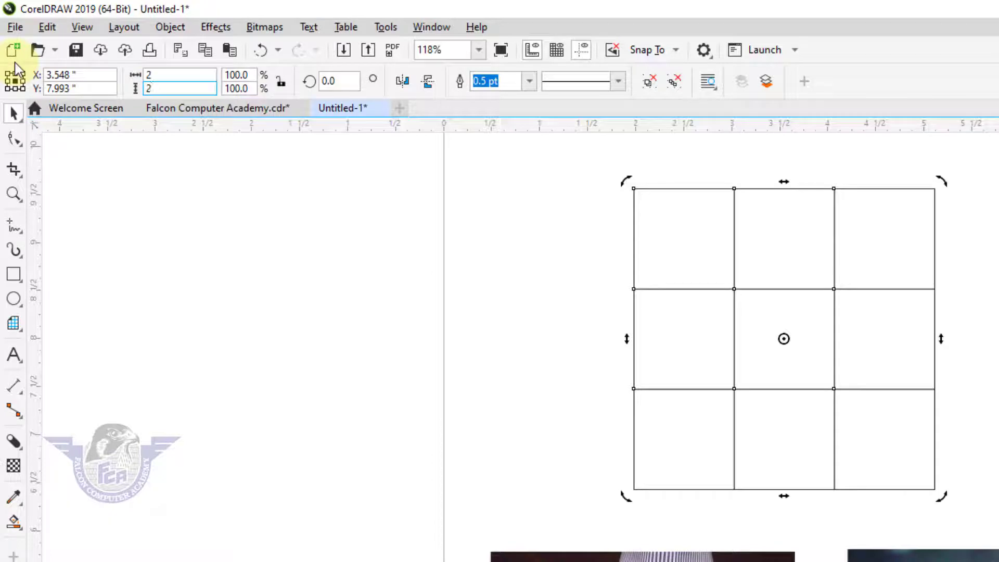
pyautogui.press('Return')
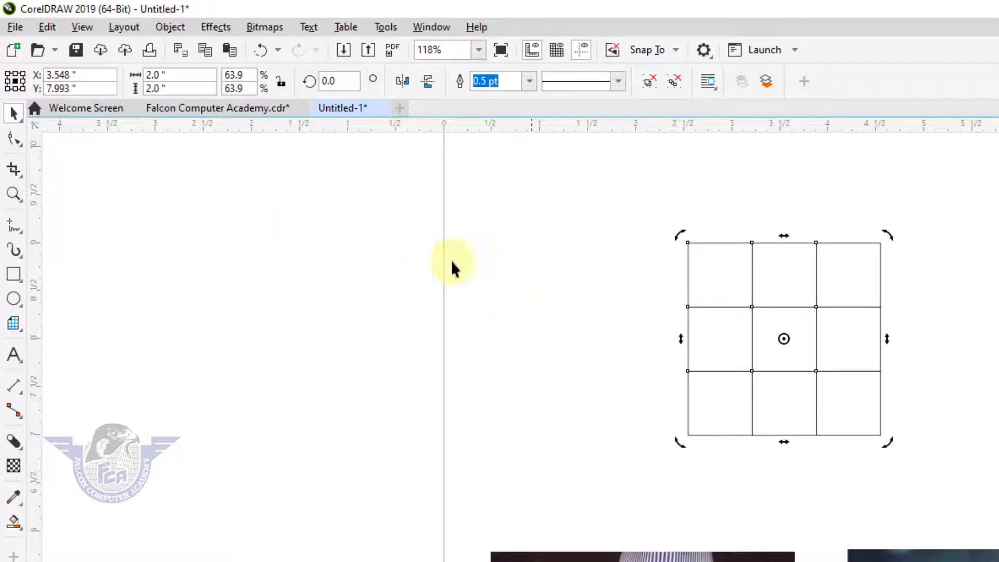
# - Set the grid's width and height to 3 inches
pyautogui.click(188, 77)
pyautogui.write('3')
pyautogui.press('Tab')
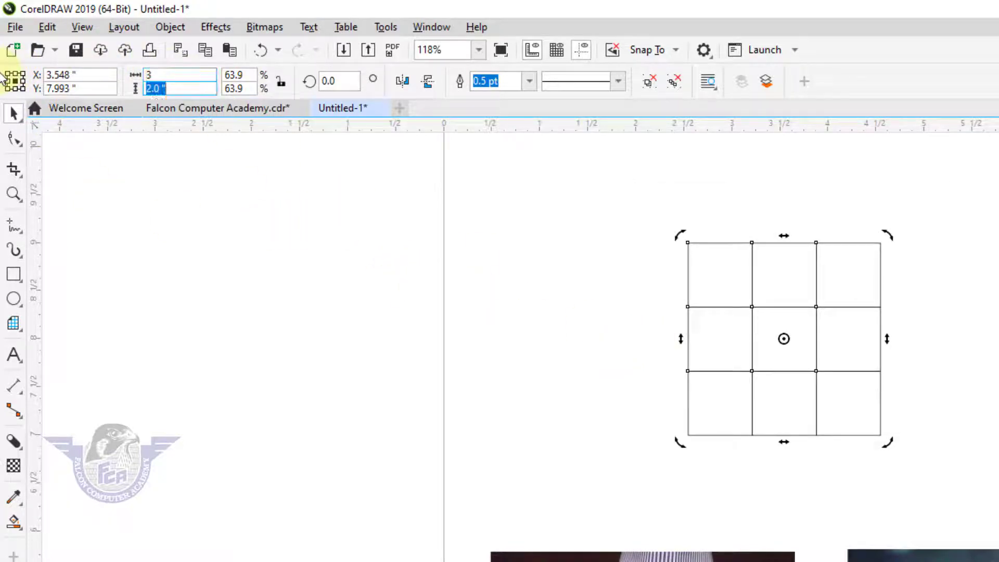
pyautogui.write('3')
pyautogui.press('Return')
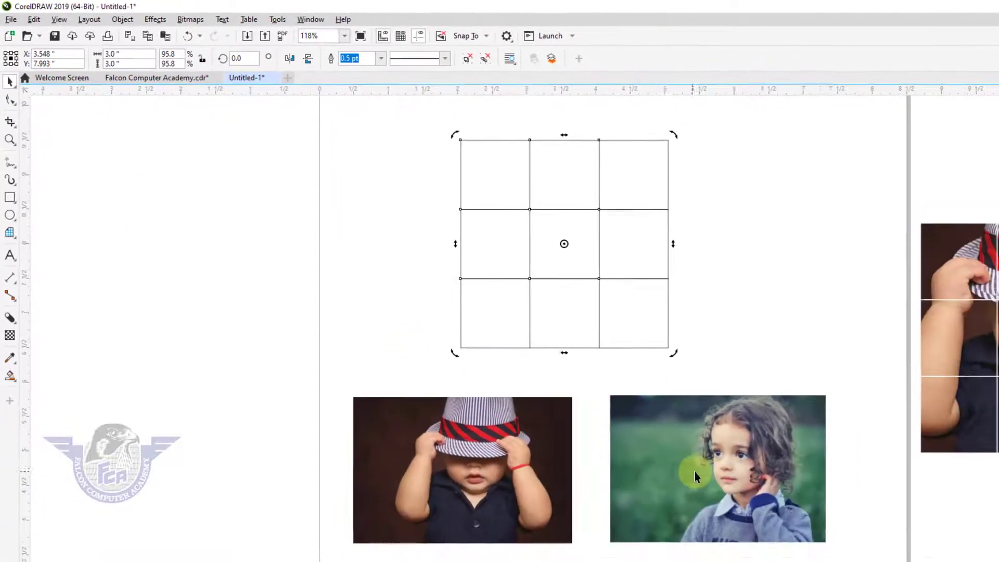
# - Enlarge the girl photo to about 4.9 by 3.3 inches and position it so her face and shoulders lie behind the grid
pyautogui.click(694, 472)
pyautogui.moveTo(752, 486); pyautogui.dragTo(432, 253)
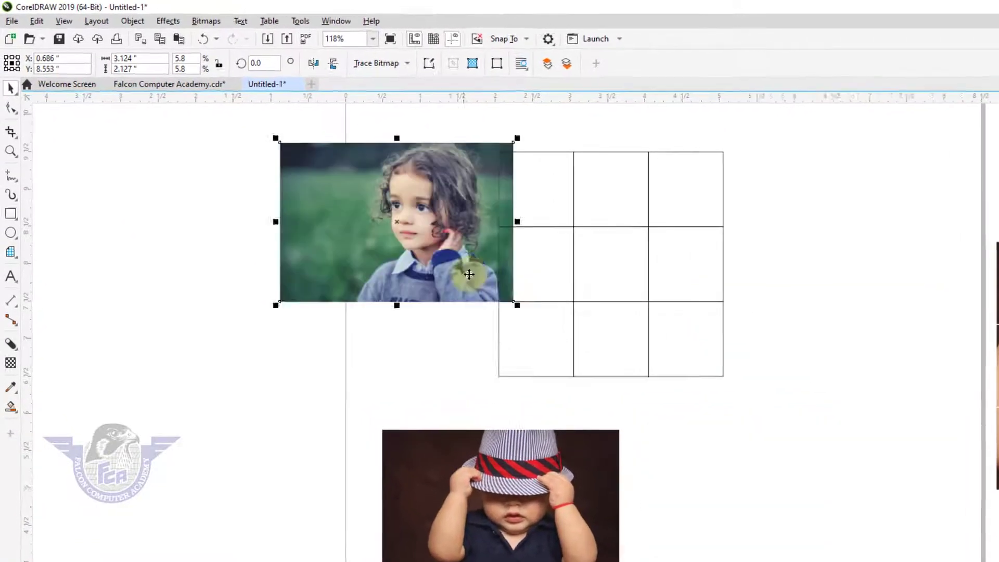
pyautogui.moveTo(516, 305); pyautogui.dragTo(643, 404)
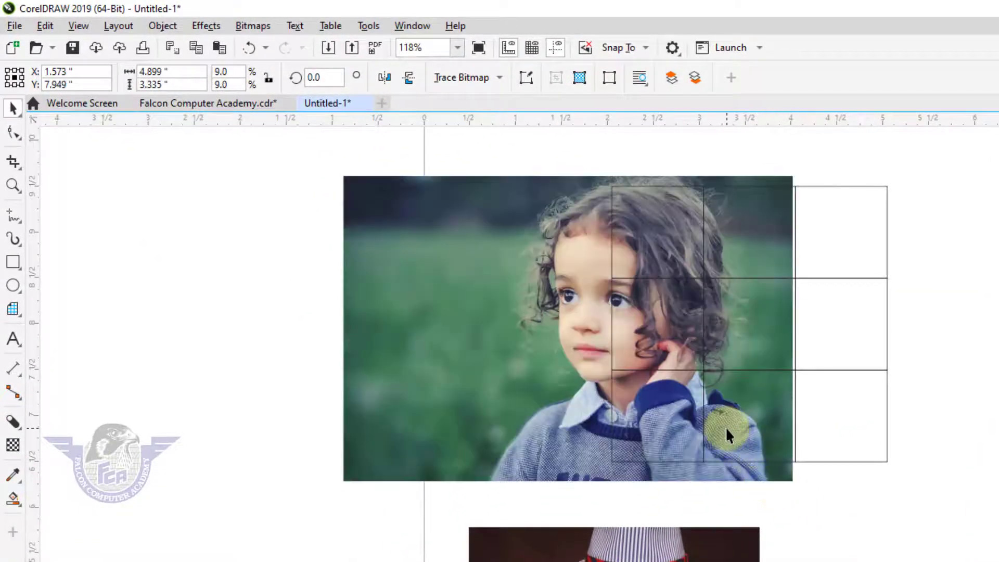
pyautogui.moveTo(728, 435); pyautogui.dragTo(725, 431)
pyautogui.moveTo(437, 308); pyautogui.dragTo(548, 293)
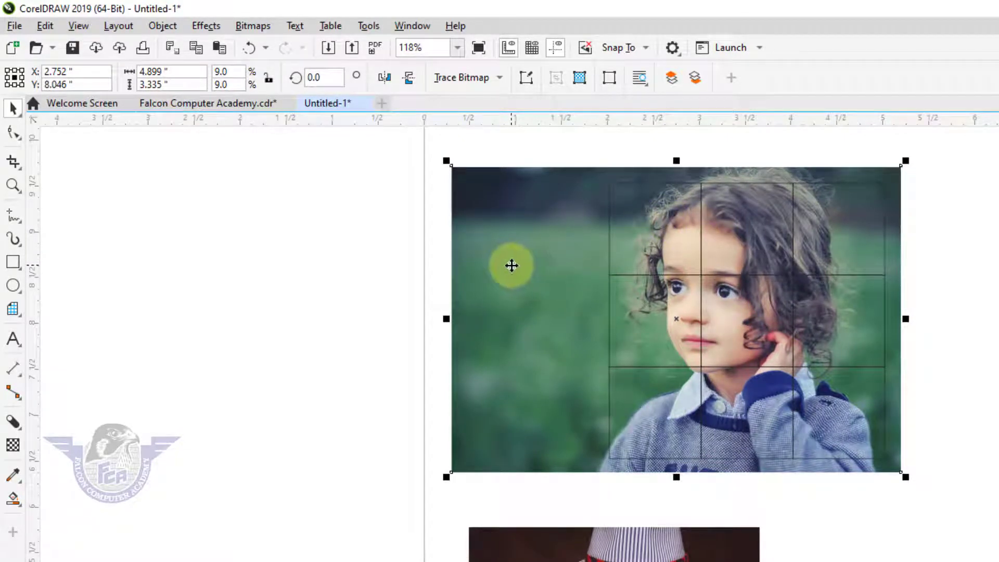
# - Crop the girl photo just outside the grid, to about 3.23 by 3.22 inches, and move it beside the grid
pyautogui.click(379, 260)
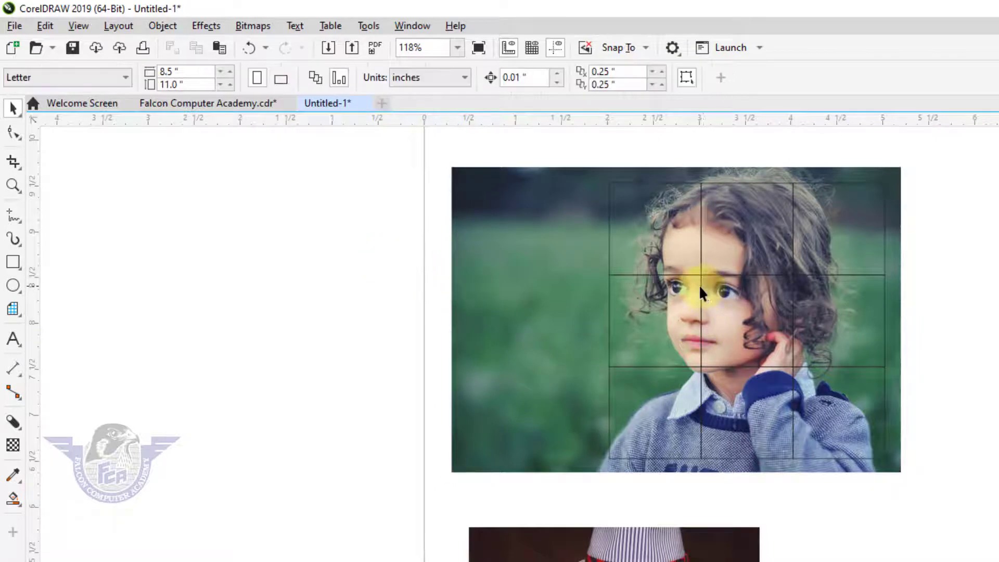
pyautogui.click(688, 295)
pyautogui.click(545, 299)
pyautogui.click(14, 161)
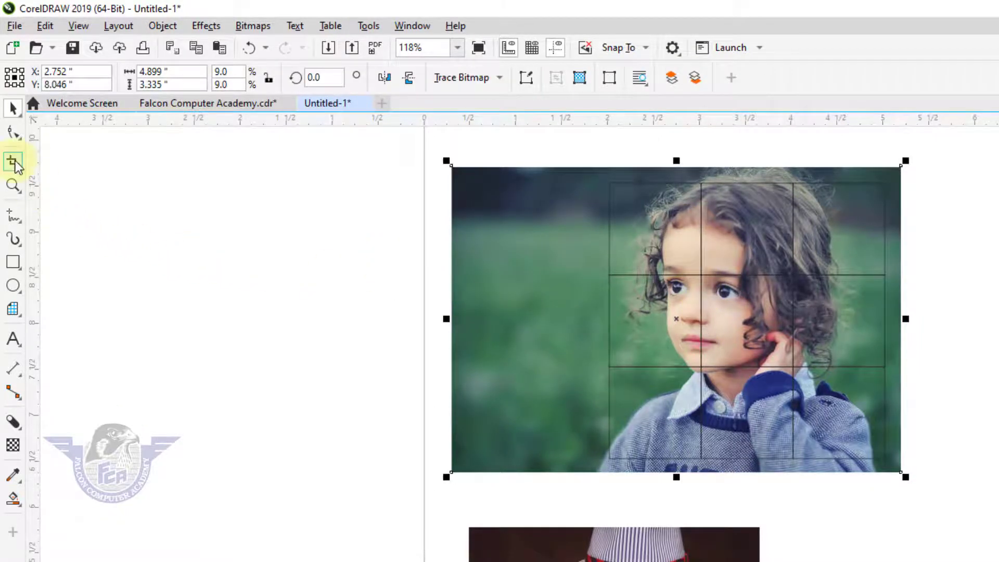
pyautogui.moveTo(597, 172); pyautogui.dragTo(894, 466)
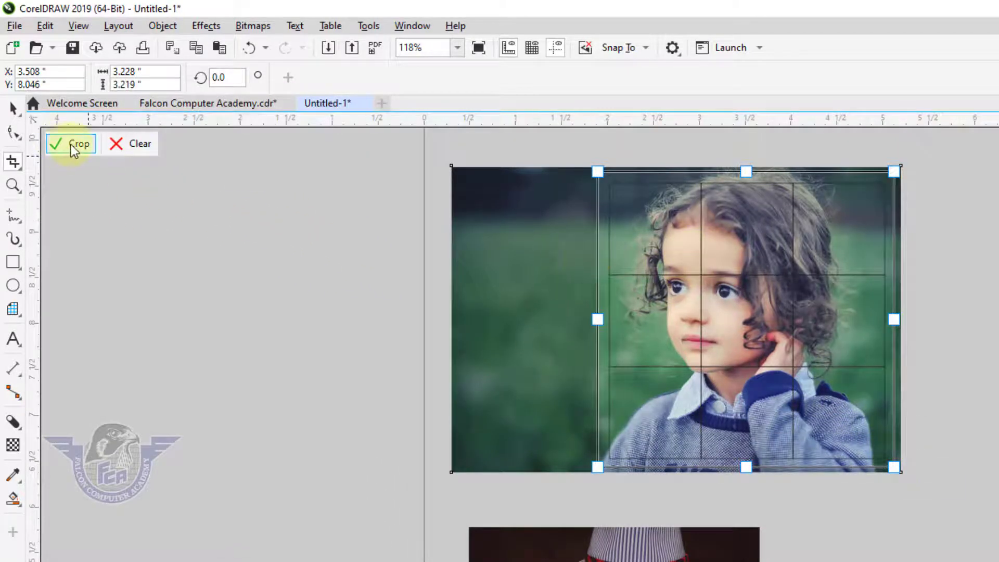
pyautogui.doubleClick(662, 258)
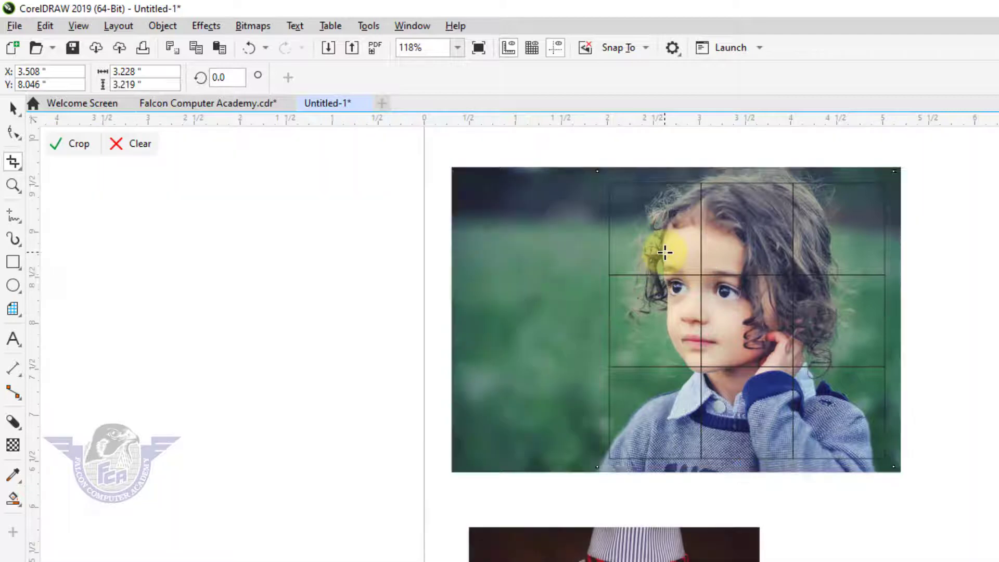
pyautogui.click(13, 107)
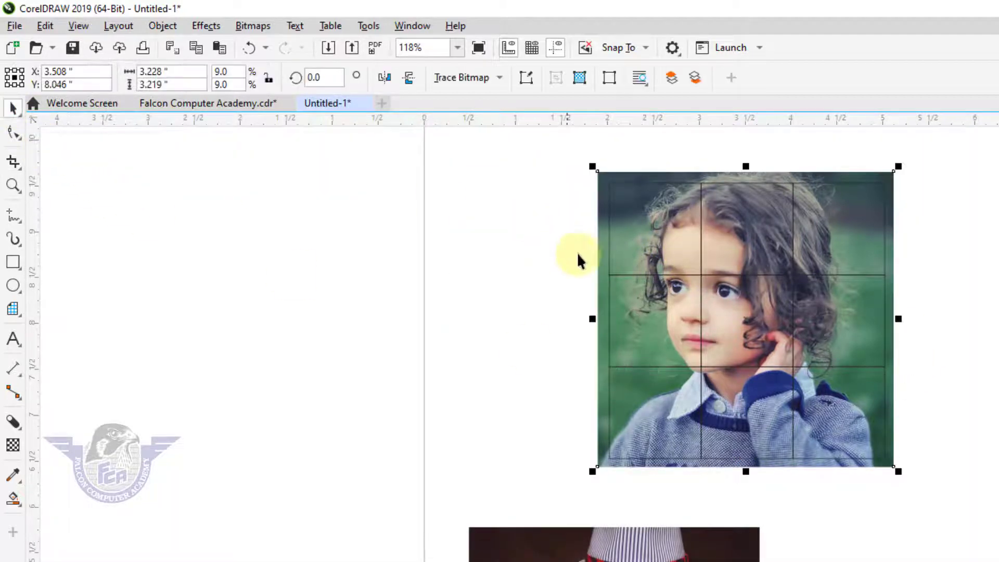
pyautogui.moveTo(600, 259); pyautogui.dragTo(298, 265)
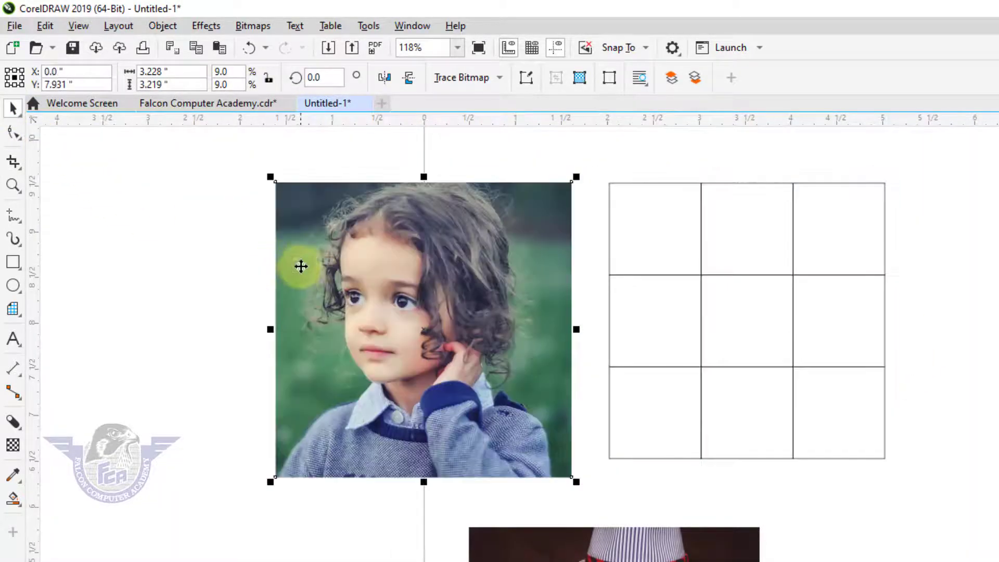
# - Convert the 3-by-3 graph paper grid to curves
pyautogui.click(791, 366)
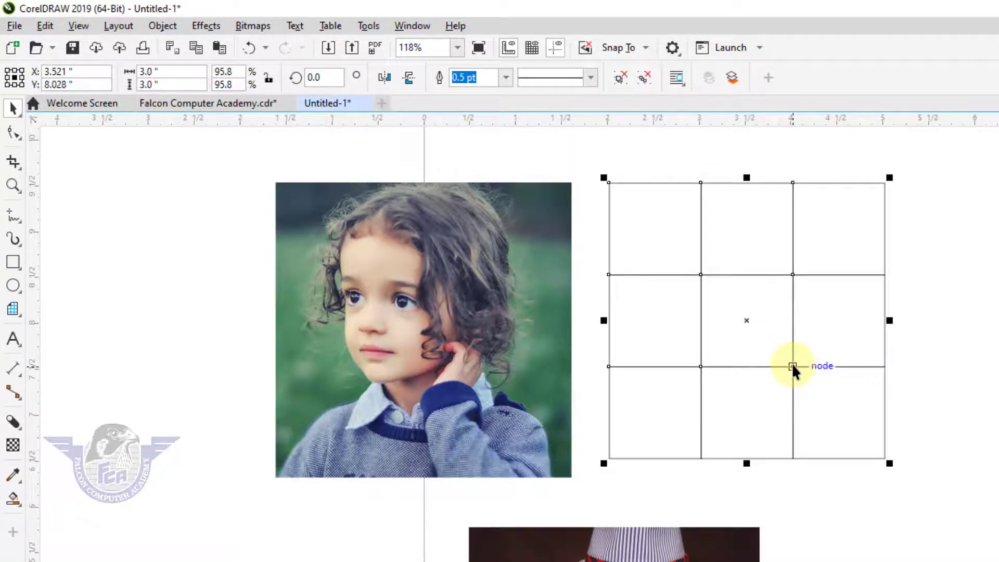
pyautogui.rightClick(791, 364)
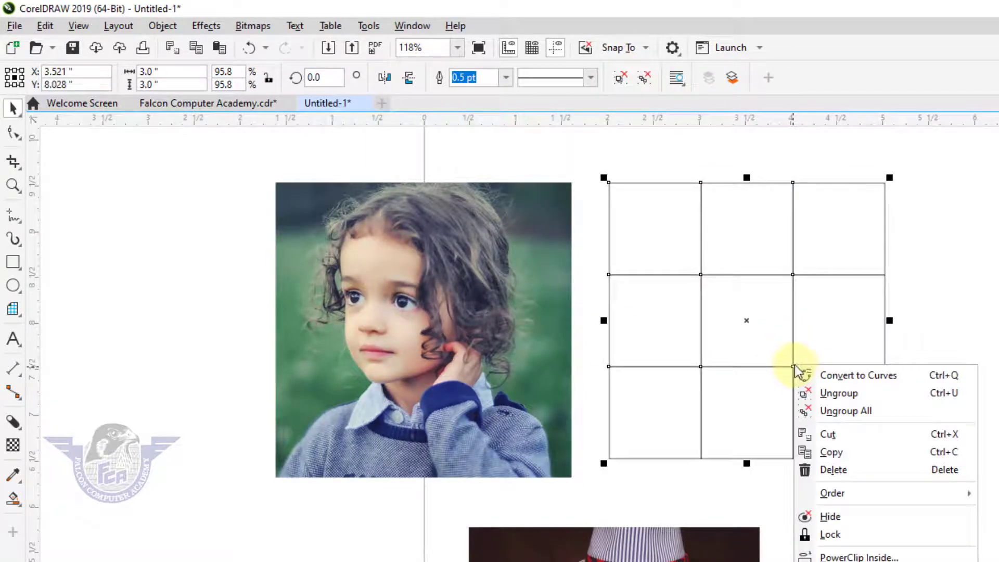
pyautogui.click(834, 381)
# - PowerClip the cropped girl photo inside the 3-by-3 grid
pyautogui.click(413, 339)
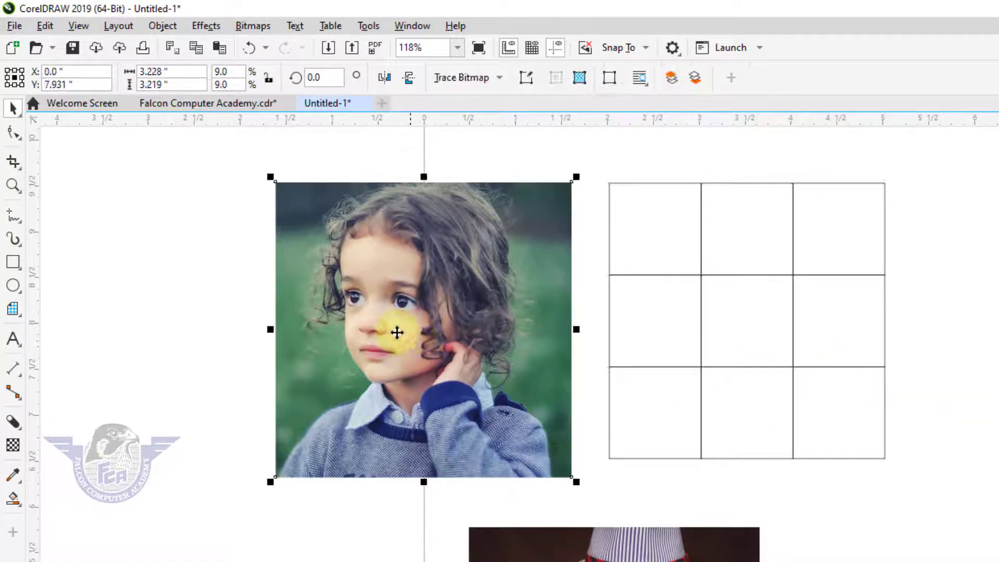
pyautogui.click(171, 30)
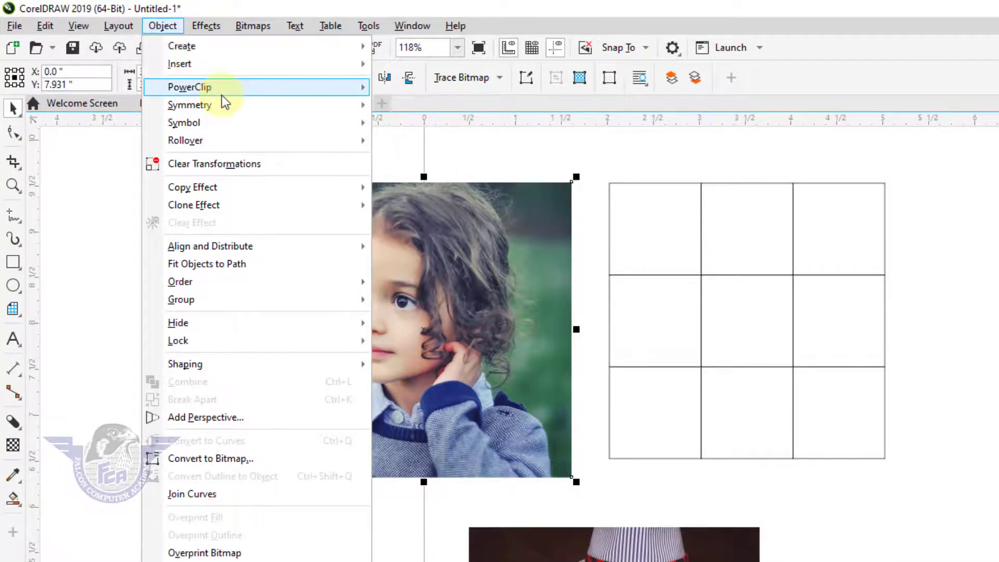
pyautogui.moveTo(222, 96)
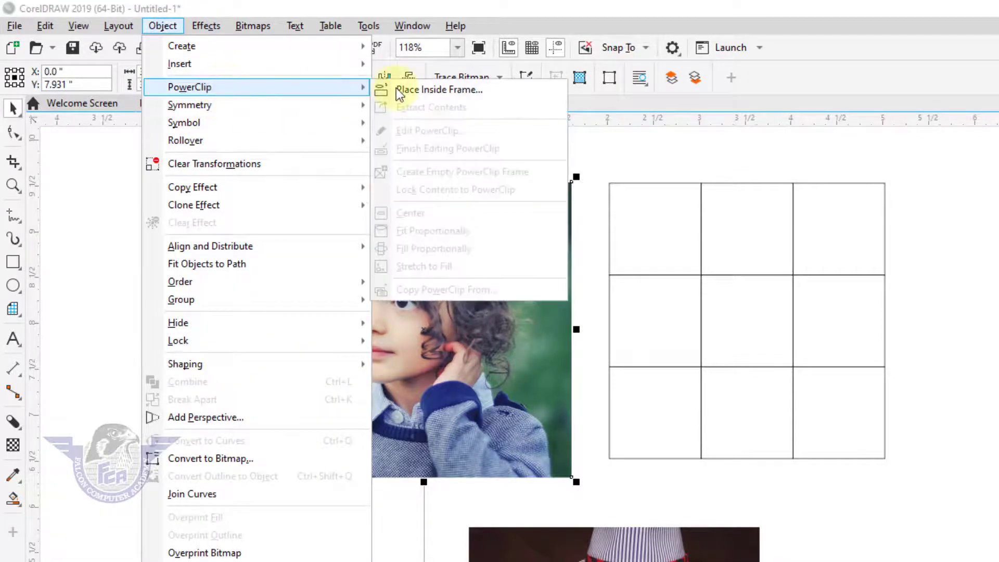
pyautogui.click(403, 88)
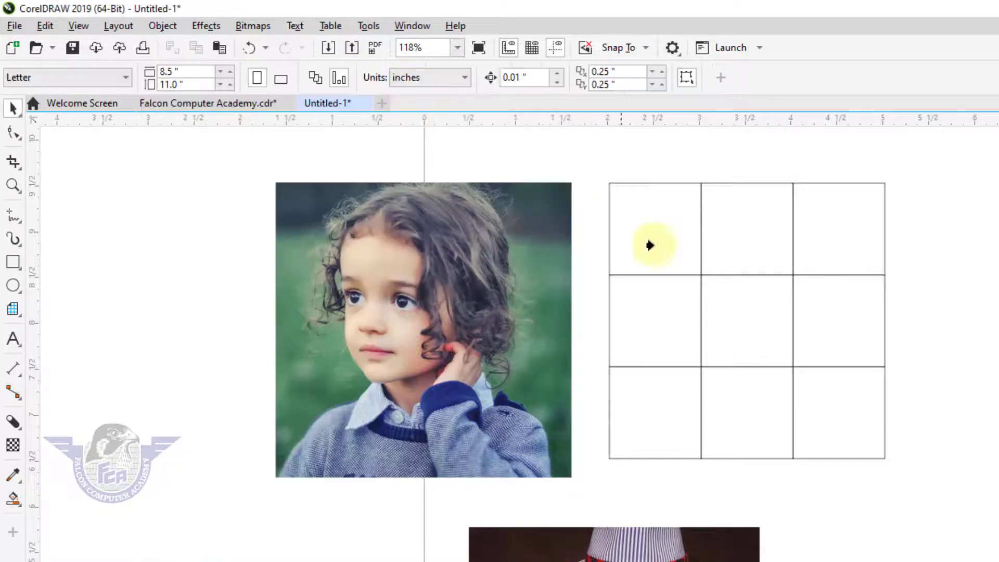
pyautogui.click(695, 275)
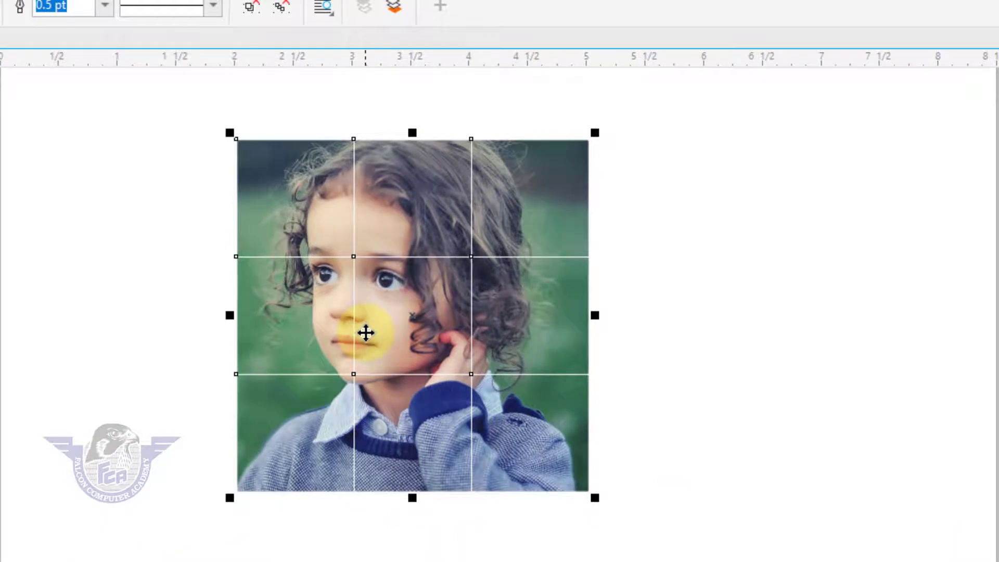
# - Set the width of the photo grid's white outline to 1.5 pt
pyautogui.press('F12')
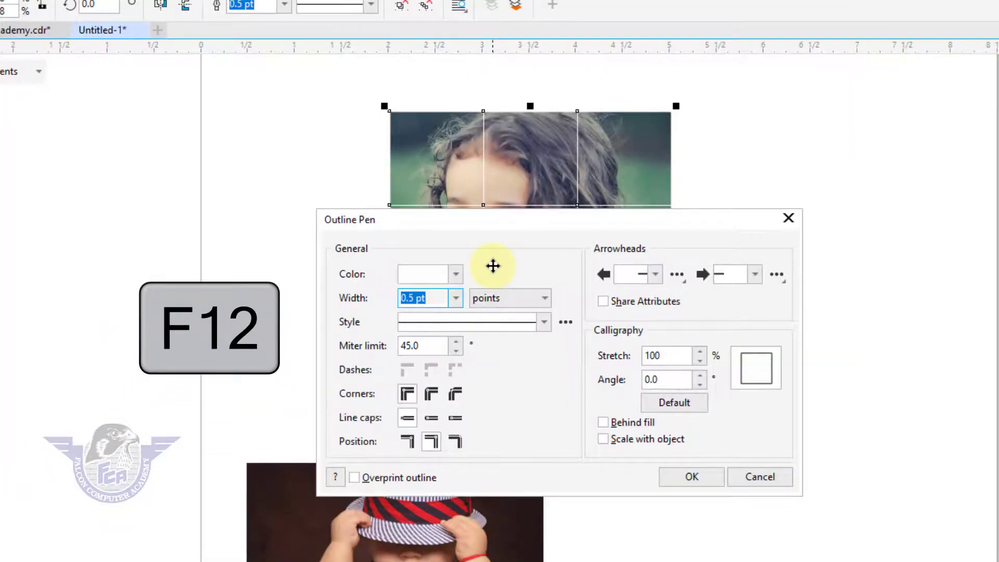
pyautogui.click(456, 297)
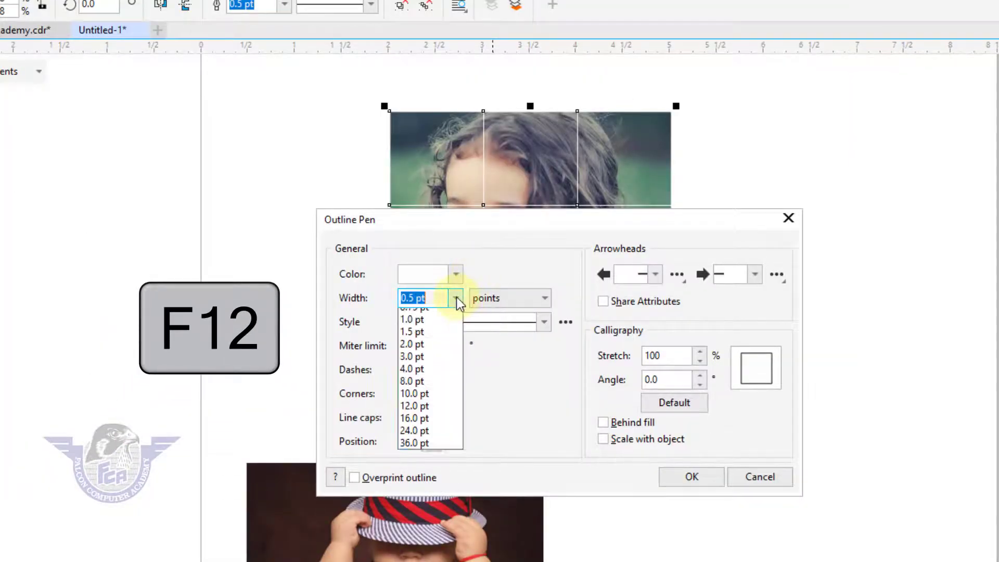
pyautogui.click(428, 382)
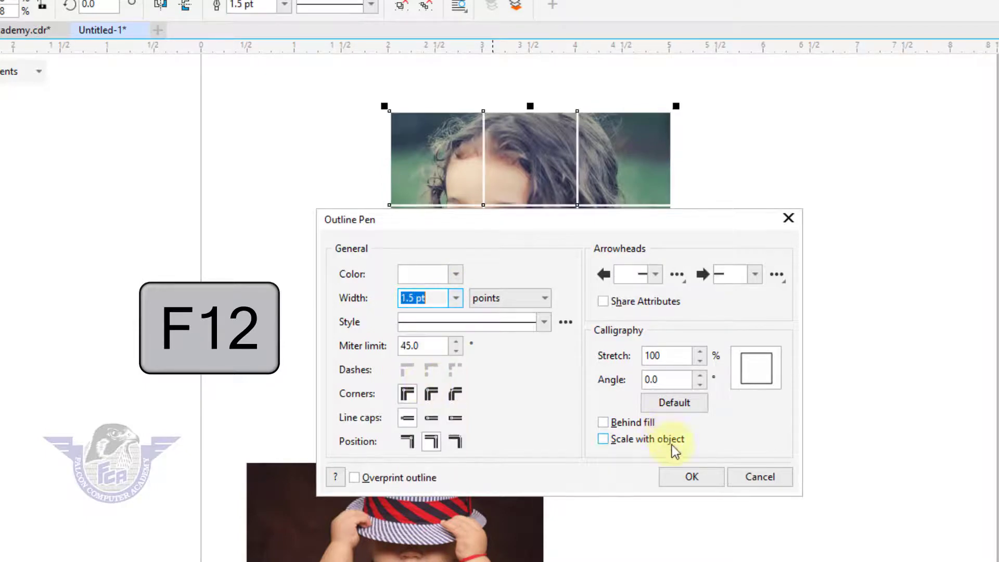
pyautogui.click(687, 478)
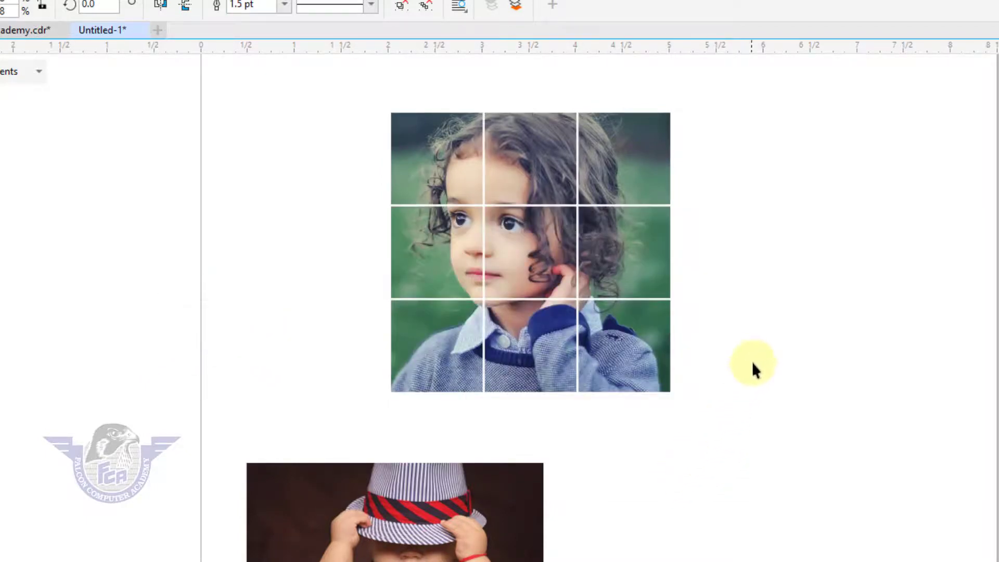
# - Ungroup the photo-filled grid into individual tiles and clear the selection
pyautogui.click(585, 286)
pyautogui.rightClick(585, 283)
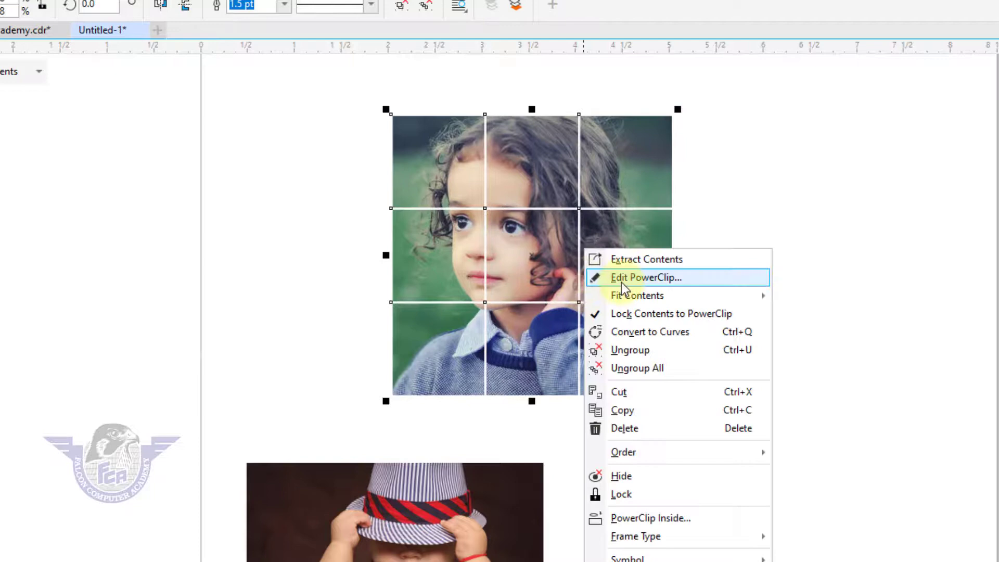
pyautogui.click(656, 356)
pyautogui.click(731, 322)
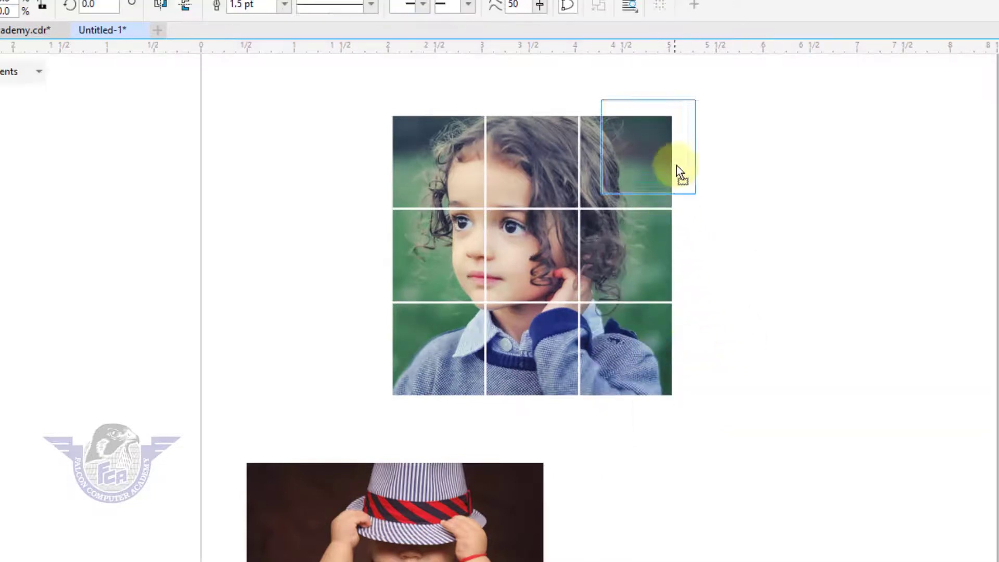
# - Move the photo tiles apart from one another, spreading all three rows outward with gaps between the pieces
pyautogui.moveTo(677, 165); pyautogui.dragTo(698, 145)
pyautogui.moveTo(567, 177); pyautogui.dragTo(569, 138)
pyautogui.moveTo(439, 161); pyautogui.dragTo(369, 121)
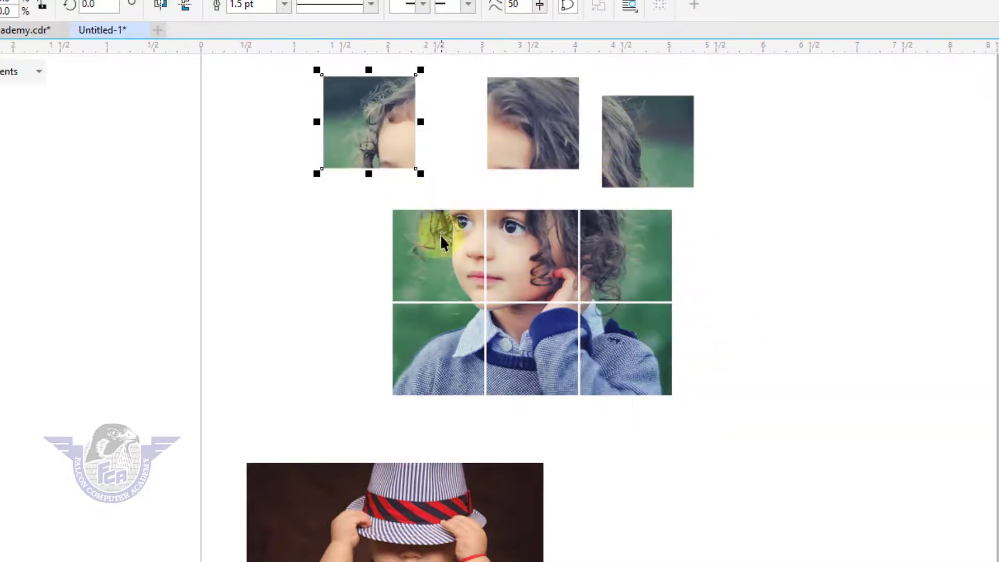
pyautogui.moveTo(440, 234); pyautogui.dragTo(388, 232)
pyautogui.moveTo(453, 323); pyautogui.dragTo(406, 355)
pyautogui.moveTo(534, 353); pyautogui.dragTo(512, 378)
pyautogui.moveTo(596, 354); pyautogui.dragTo(697, 390)
pyautogui.moveTo(557, 267); pyautogui.dragTo(560, 252)
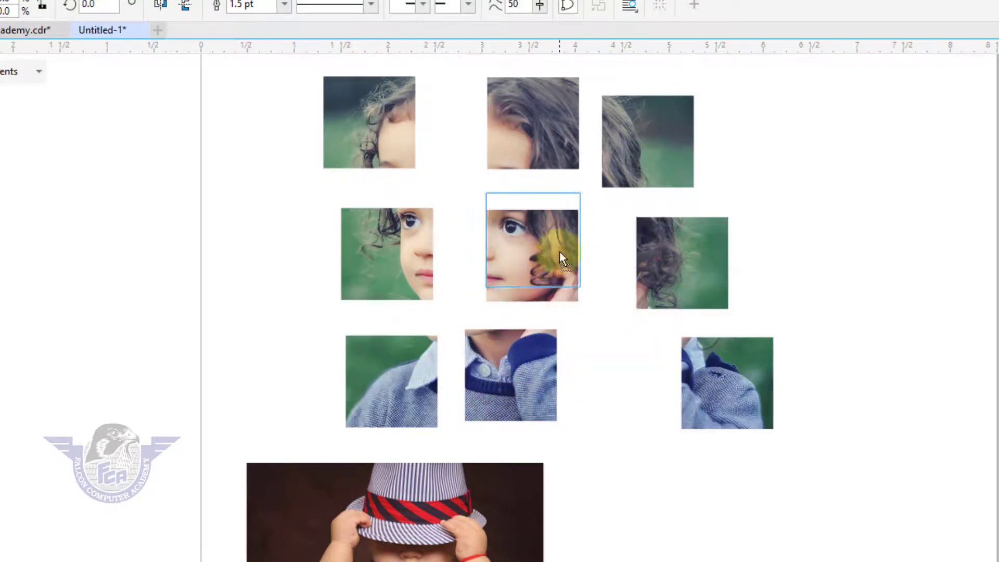